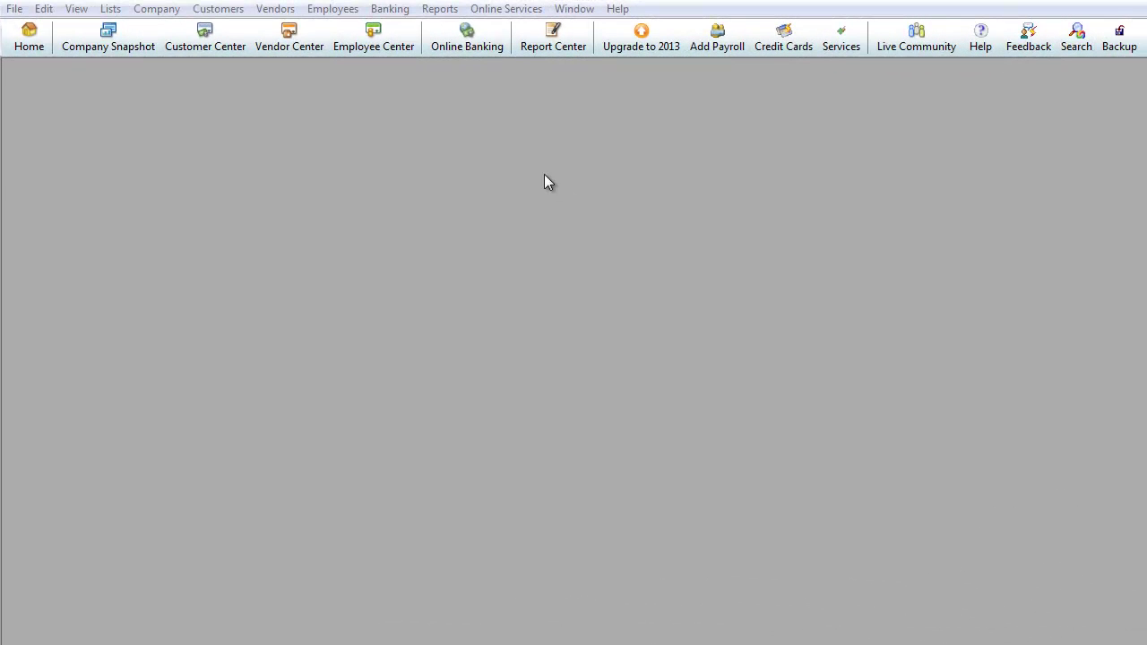
# - Open the Banking menu in the empty QuickBooks workspace
pyautogui.click(390, 9)
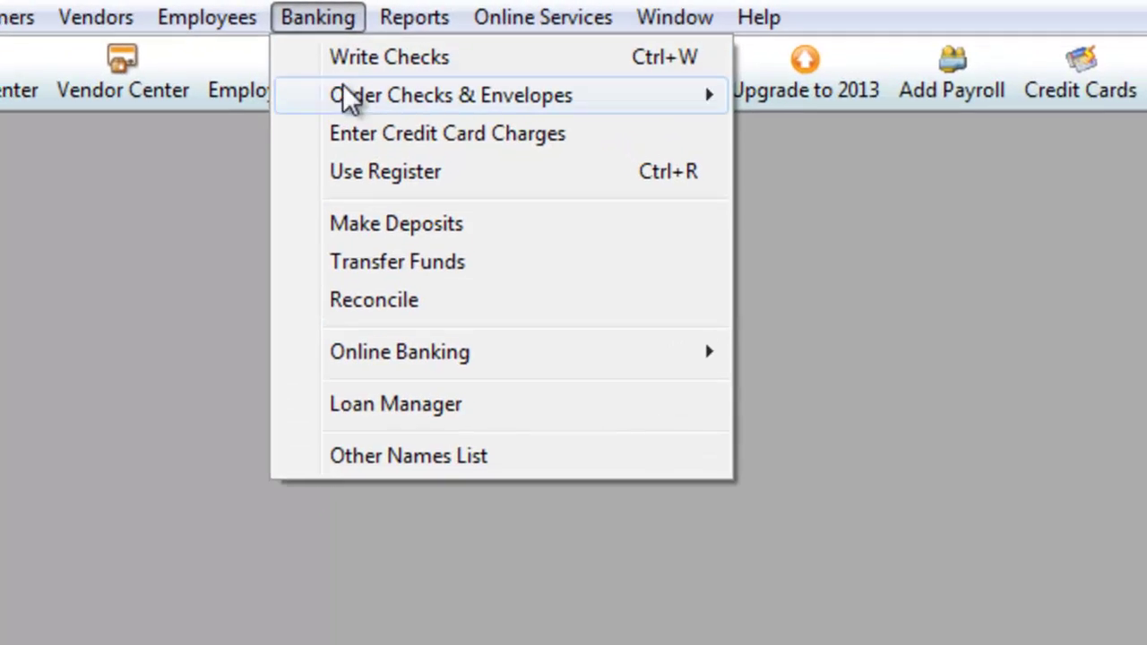
# - Open Locate Discrepancies for Bank 1 and confirm the Discrepancy Report lists no changes, 0.00 total
pyautogui.click(400, 305)
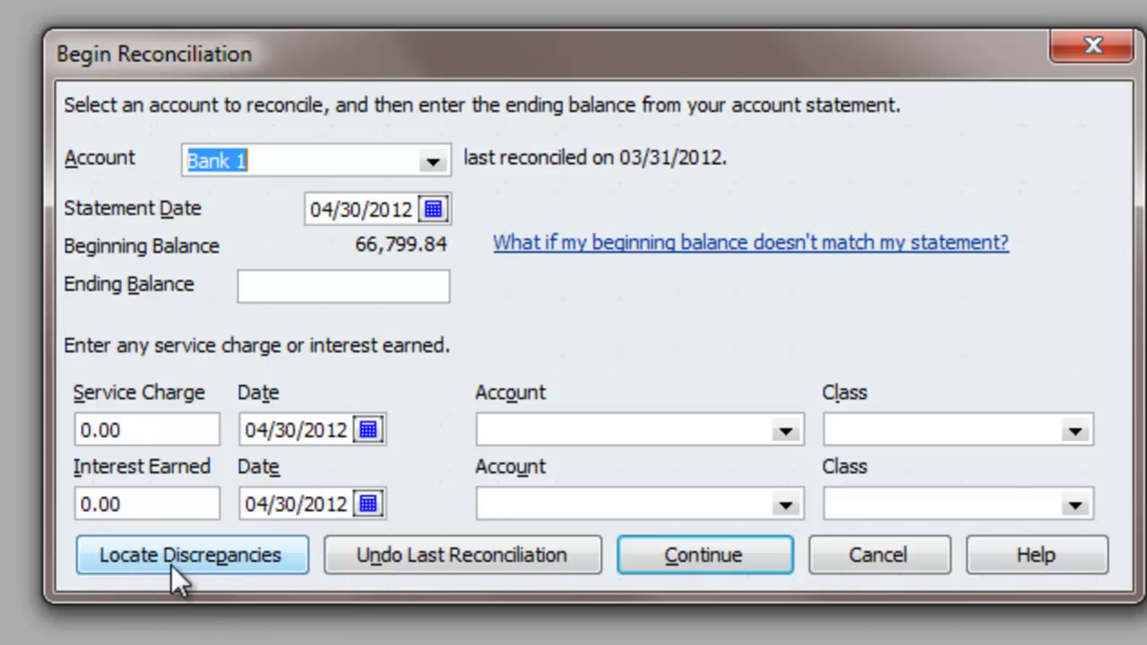
pyautogui.click(171, 565)
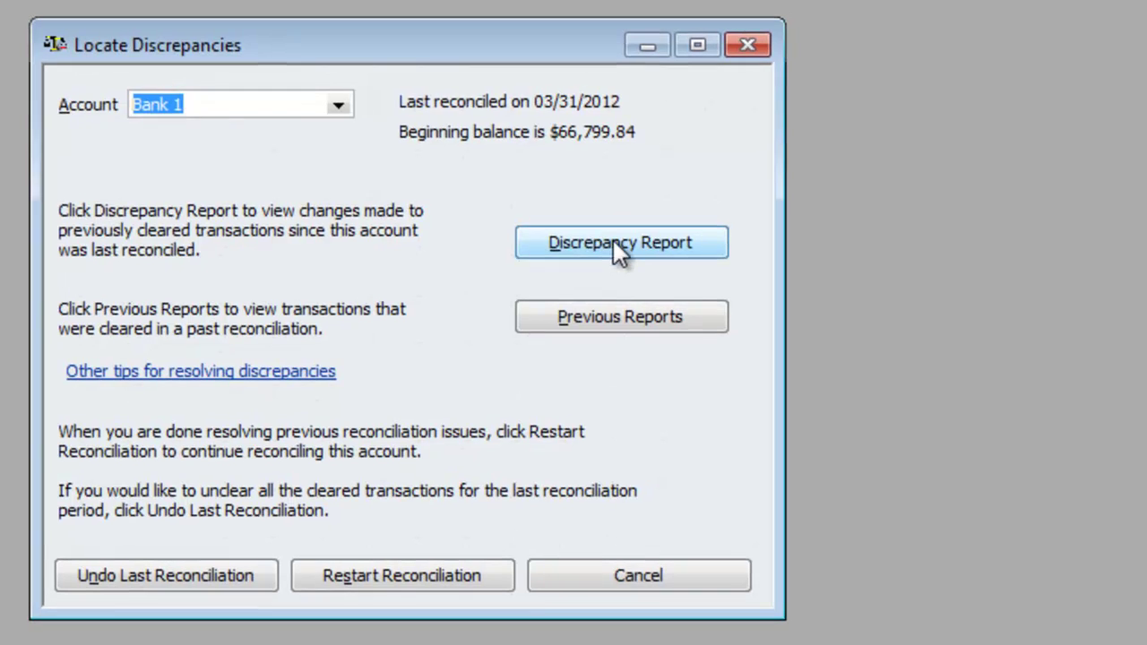
pyautogui.click(661, 226)
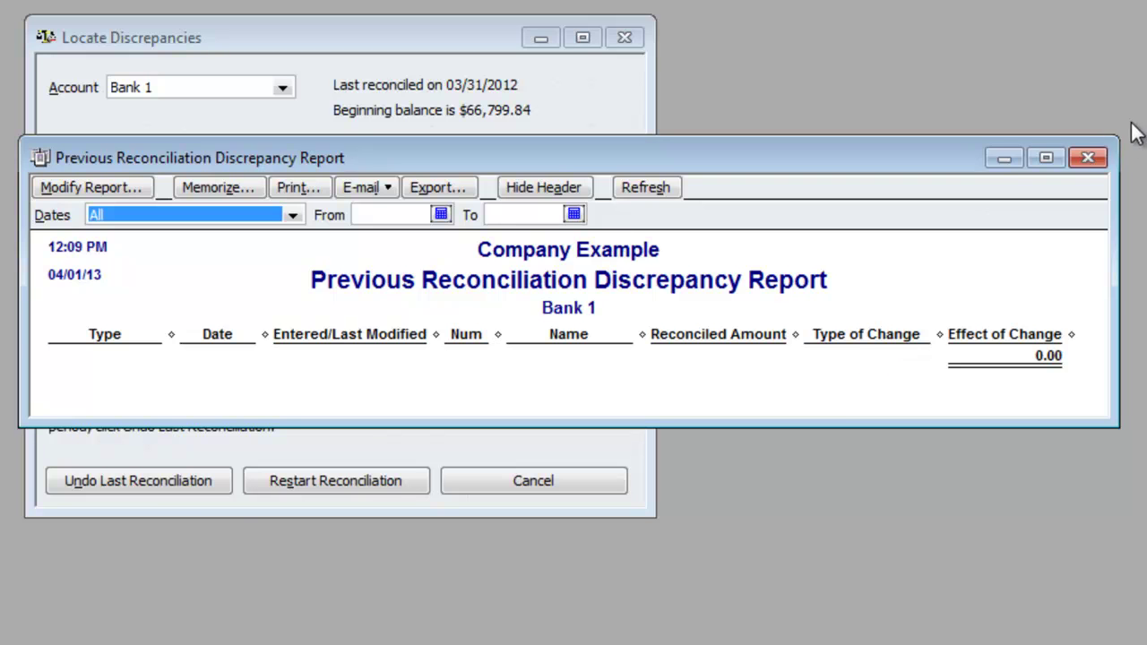
pyautogui.click(1095, 159)
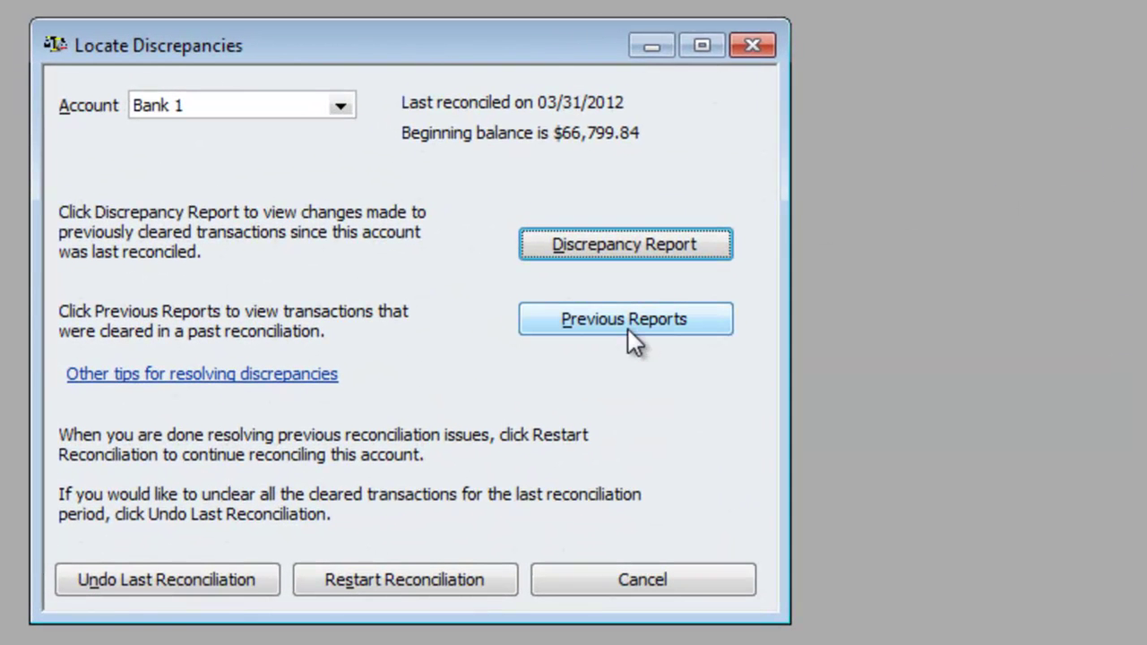
# - Display the 03/31/2012 Bank 1 Reconciliation Detail report full-screen and highlight the cleared checks
pyautogui.click(615, 320)
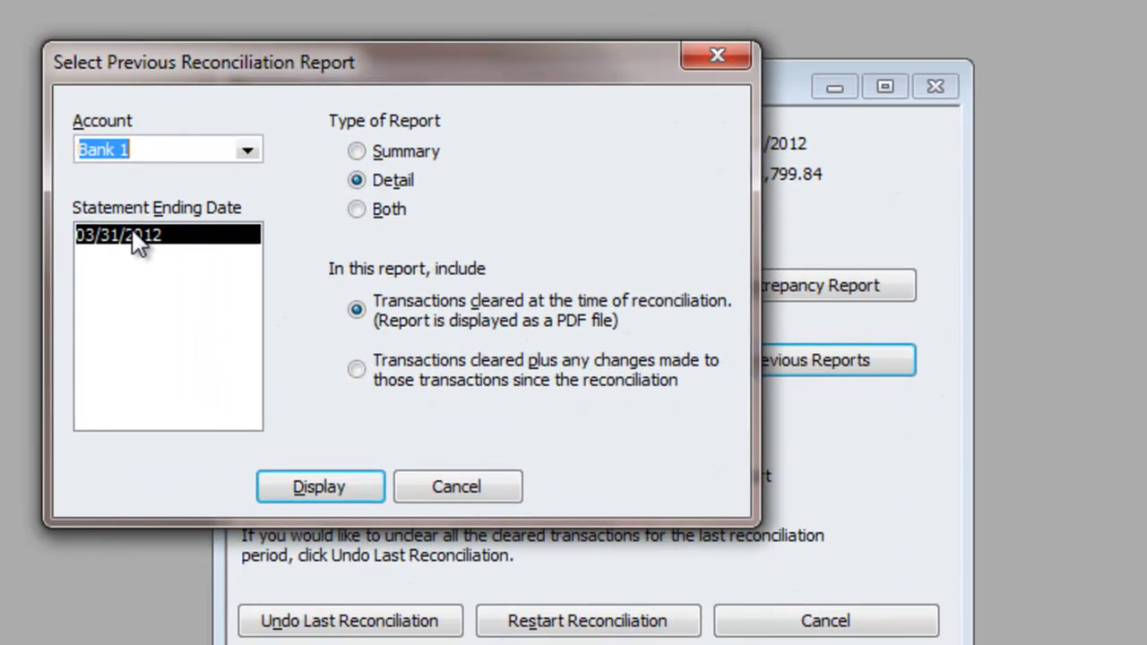
pyautogui.click(309, 486)
pyautogui.moveTo(640, 307); pyautogui.dragTo(1146, 72)
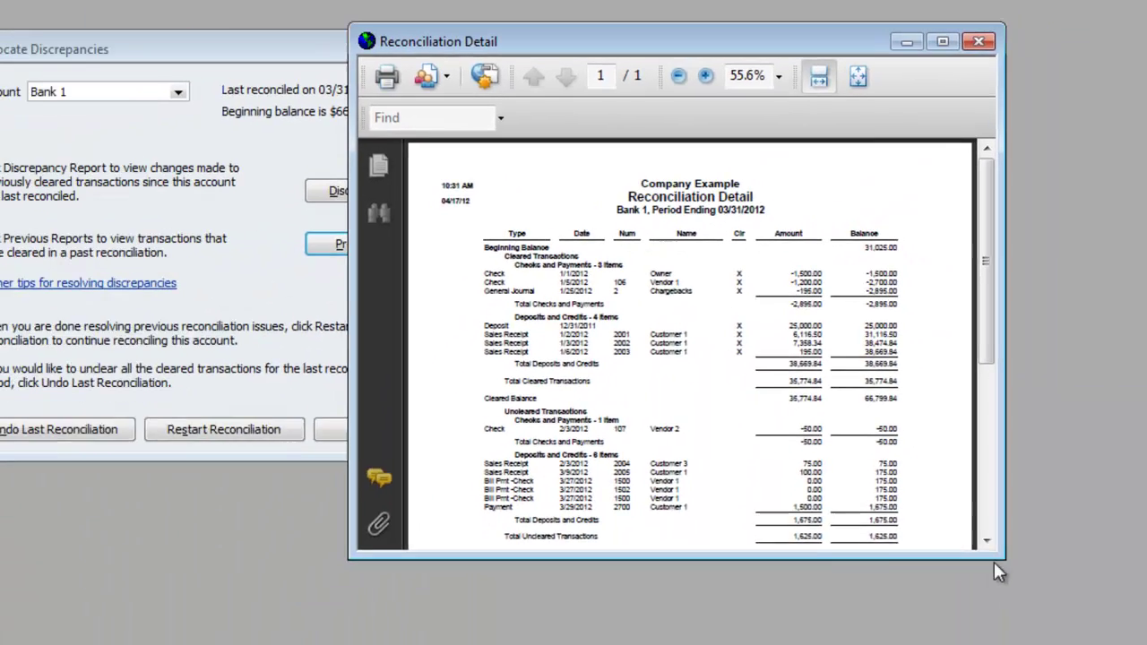
pyautogui.moveTo(1006, 538); pyautogui.dragTo(1146, 637)
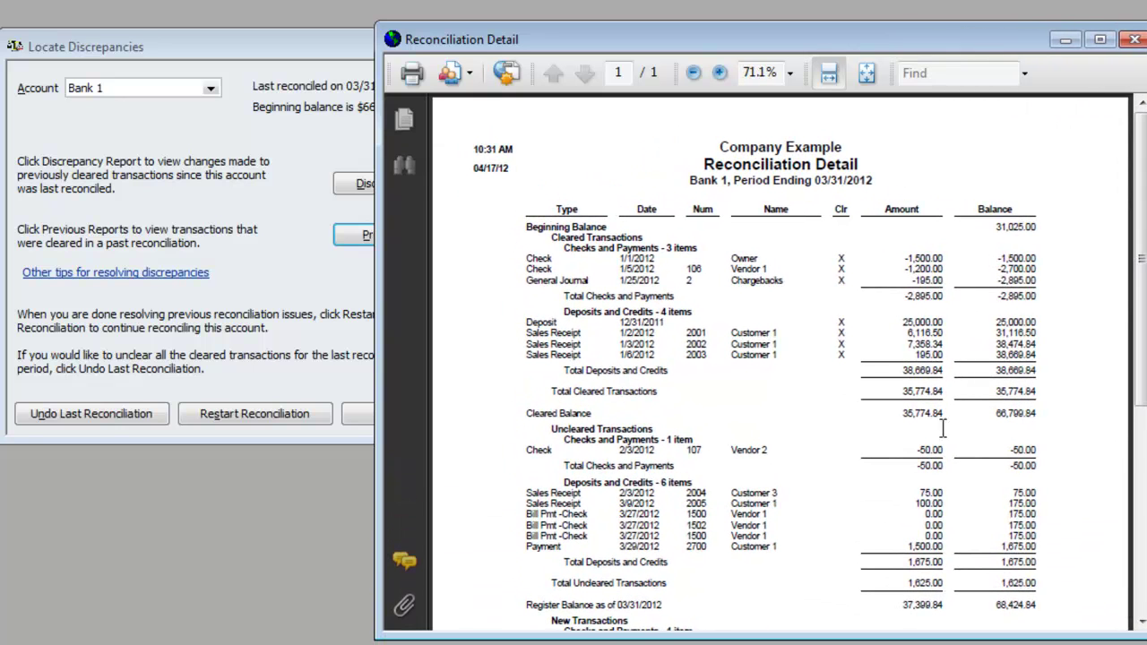
pyautogui.scroll(-1, 659, 264)
pyautogui.scroll(1, 657, 280)
pyautogui.moveTo(600, 45); pyautogui.dragTo(243, 32)
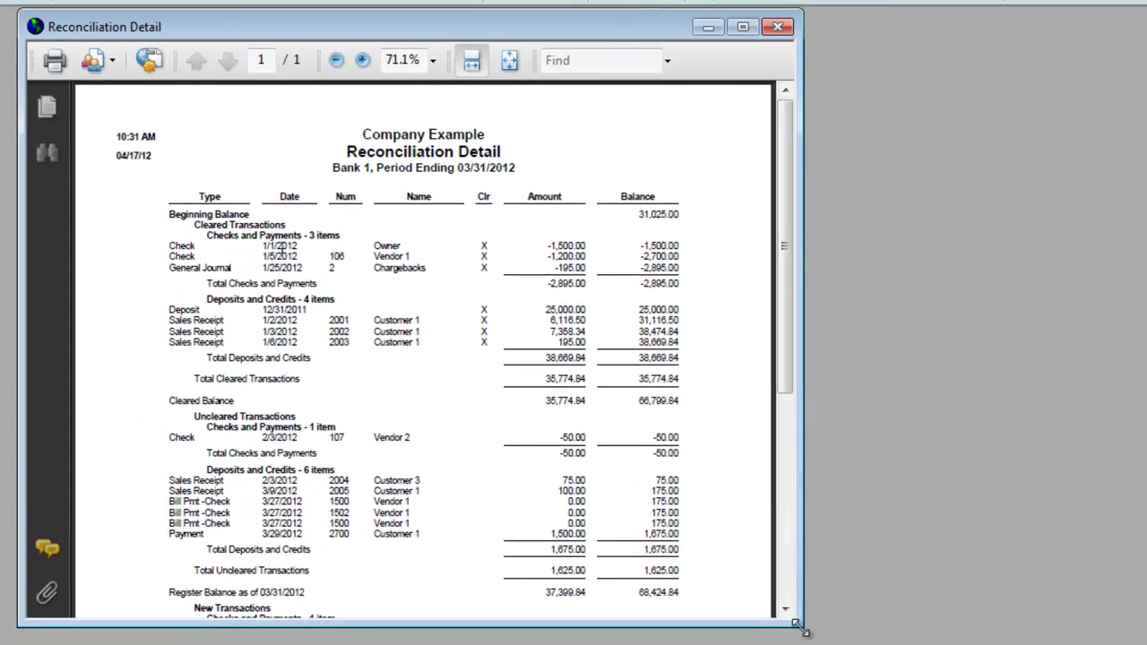
pyautogui.moveTo(800, 630); pyautogui.dragTo(1146, 644)
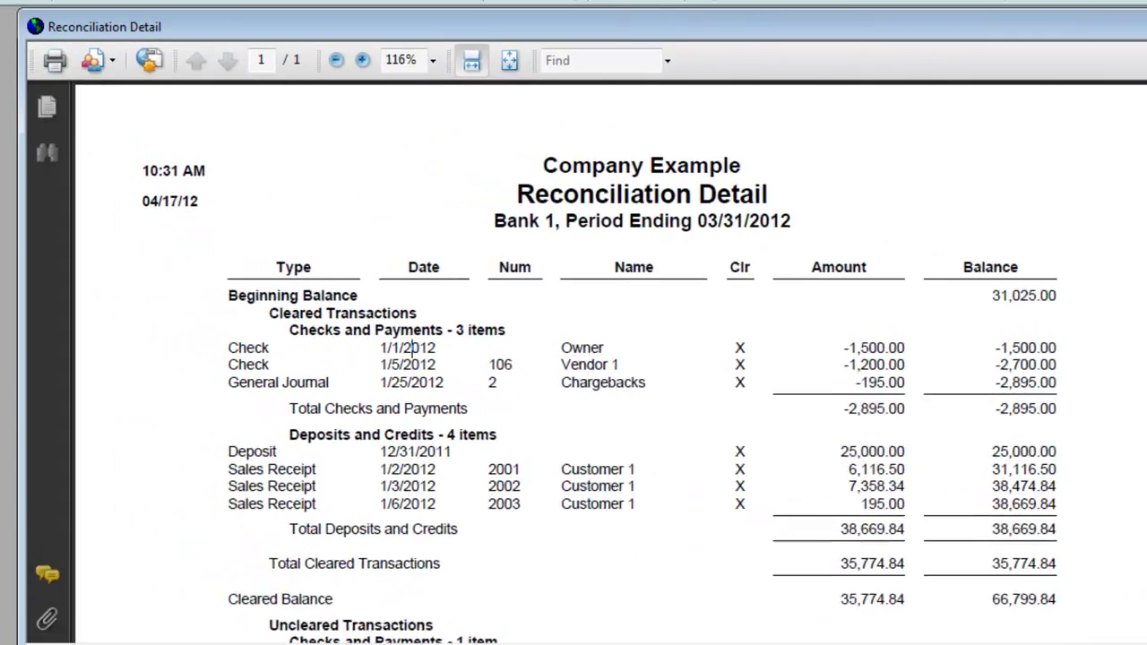
pyautogui.scroll(-1, 806, 378)
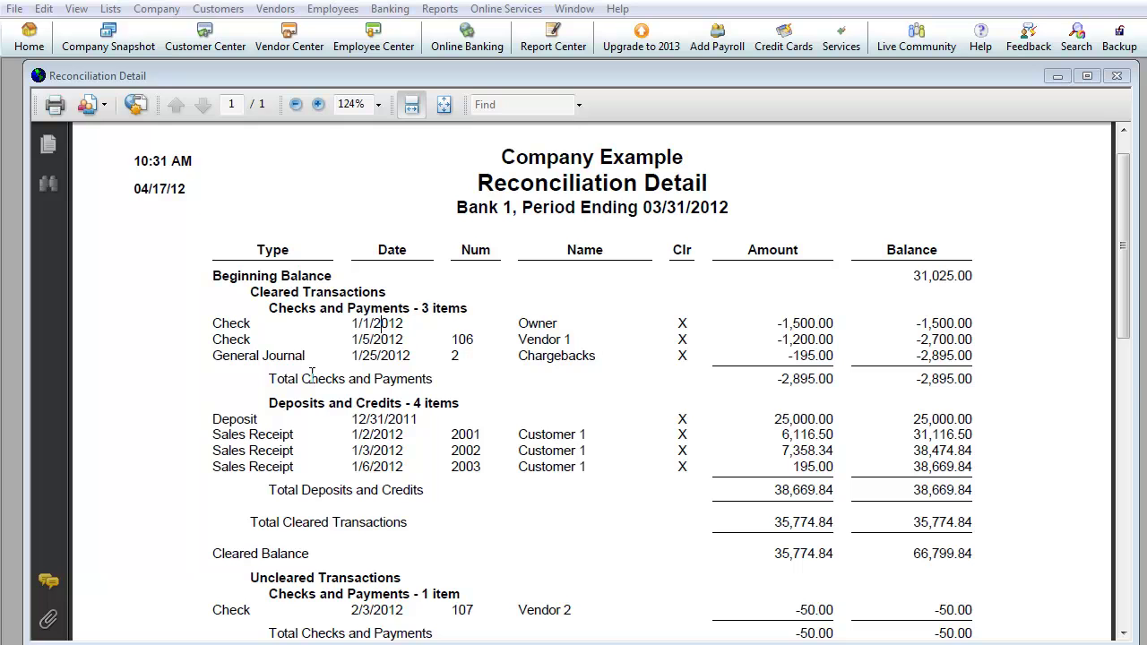
pyautogui.moveTo(215, 330)
pyautogui.mouseDown()
pyautogui.moveTo(326, 320)
pyautogui.moveTo(313, 342)
pyautogui.moveTo(424, 325)
pyautogui.moveTo(481, 339)
pyautogui.mouseUp()
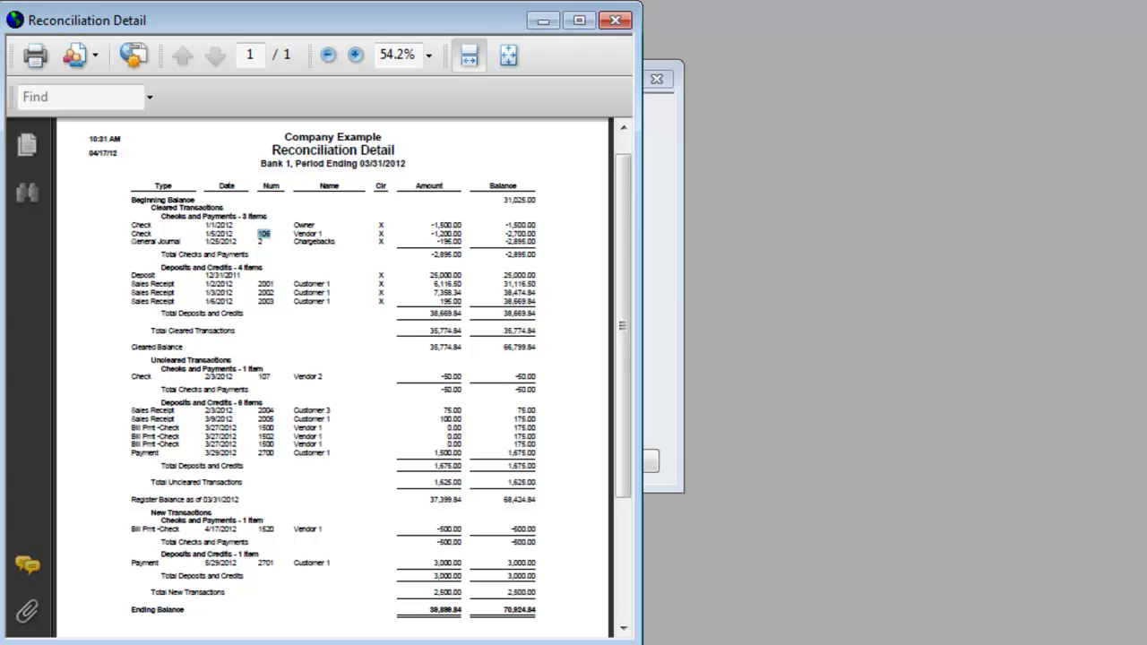
# - Bring up check No. 106 in the Write Checks window
pyautogui.click(460, 11)
pyautogui.click(469, 13)
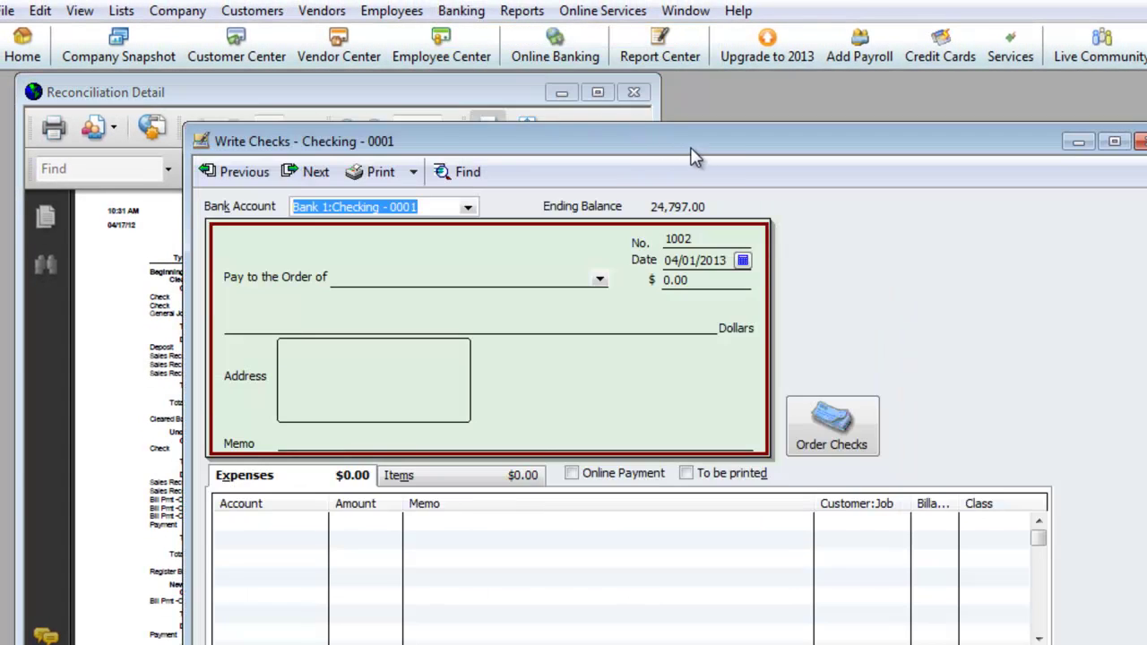
pyautogui.moveTo(695, 153); pyautogui.dragTo(817, 148)
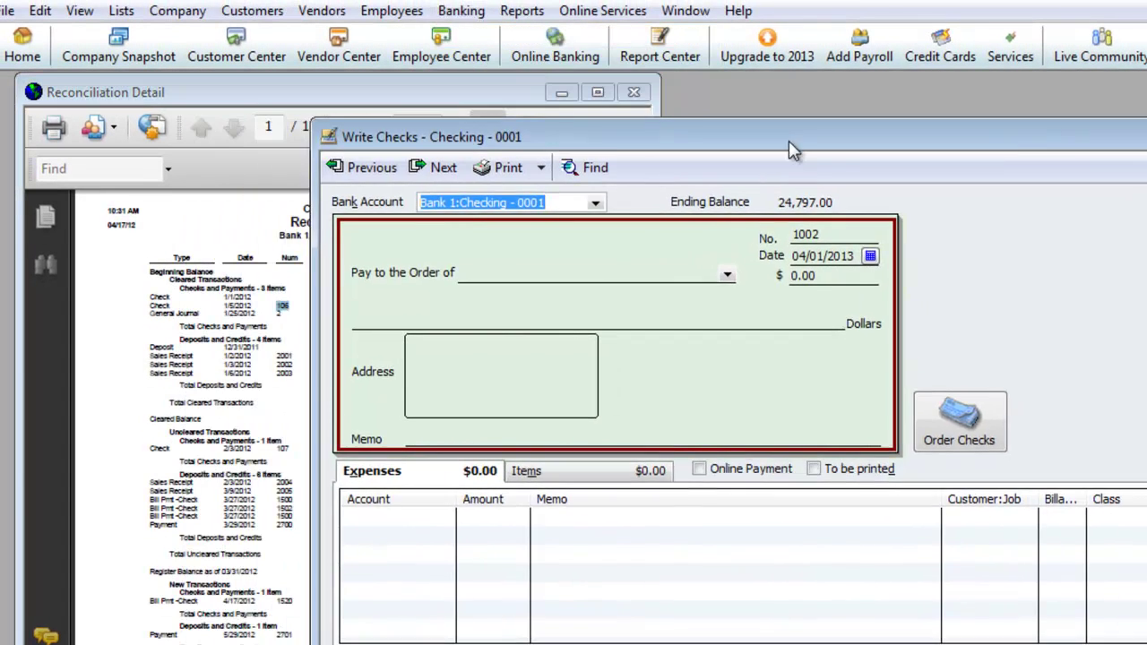
pyautogui.click(589, 167)
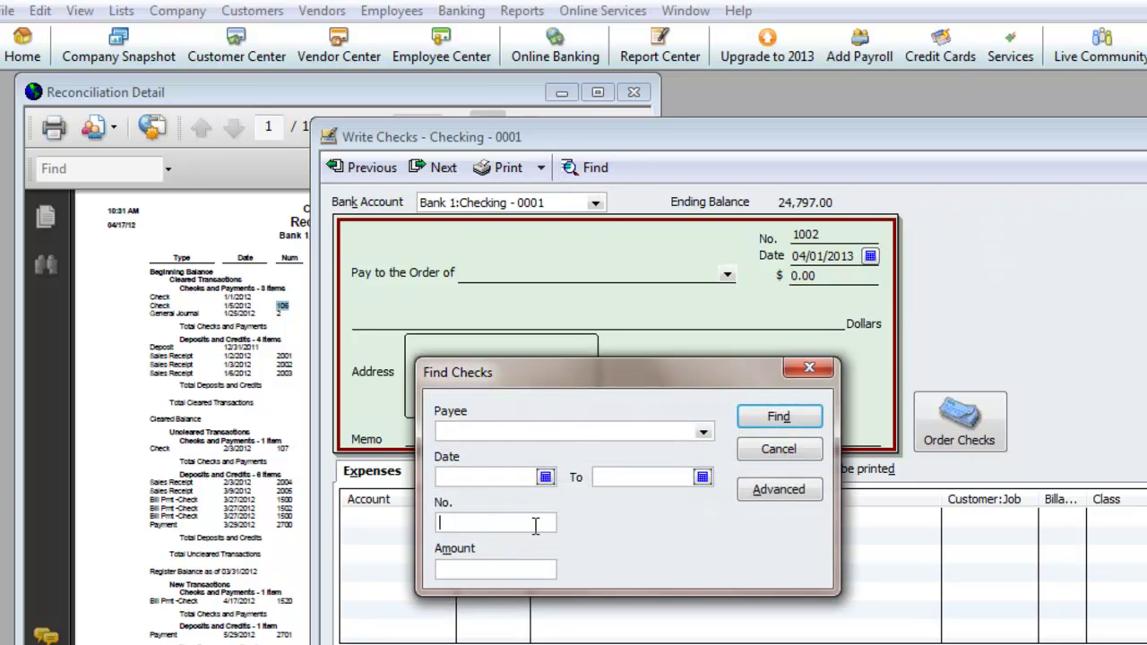
pyautogui.write('106')
pyautogui.press('Return')
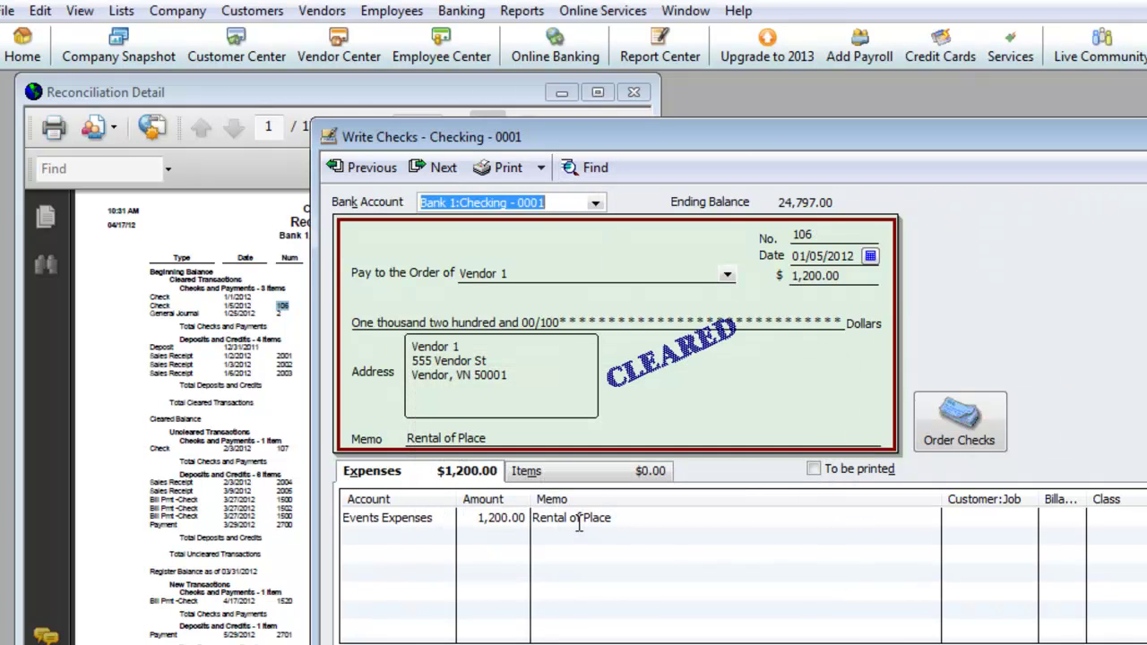
pyautogui.moveTo(776, 141); pyautogui.dragTo(840, 128)
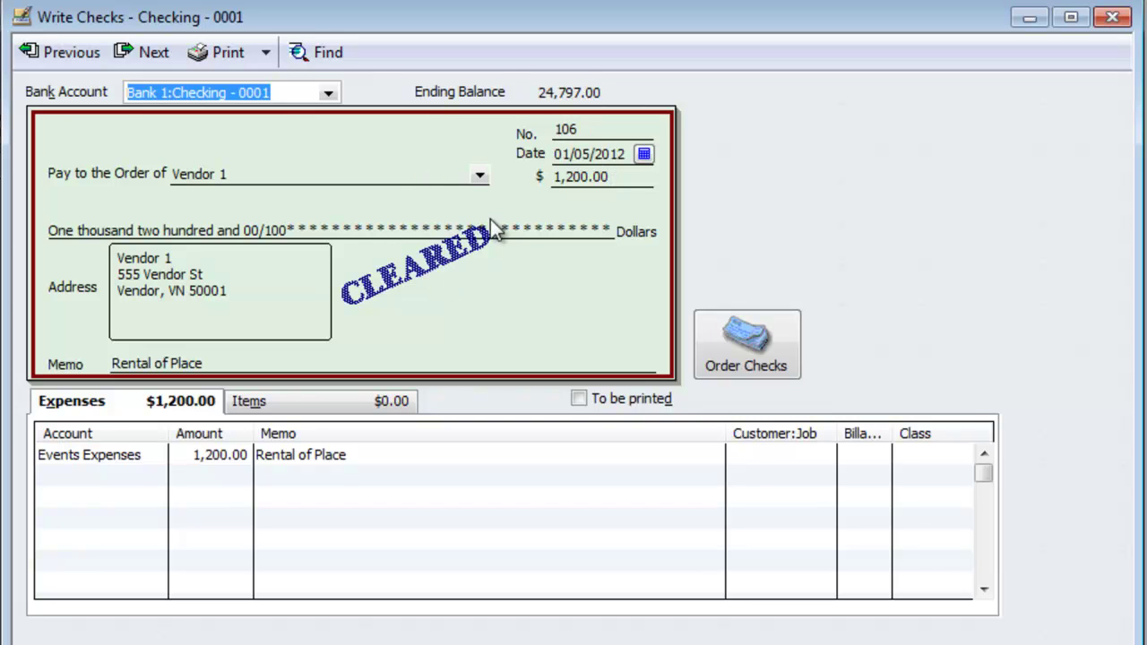
# - Redate check 106 to 01/06/2012 and save it despite the warnings
pyautogui.click(643, 155)
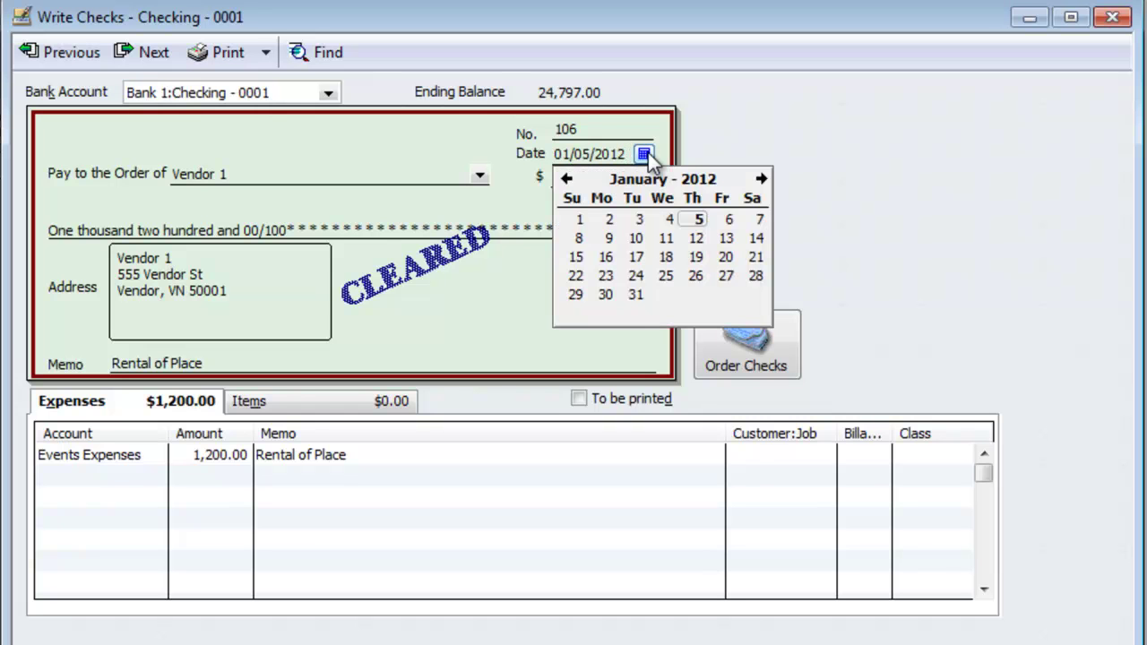
pyautogui.click(726, 218)
pyautogui.press('Escape')
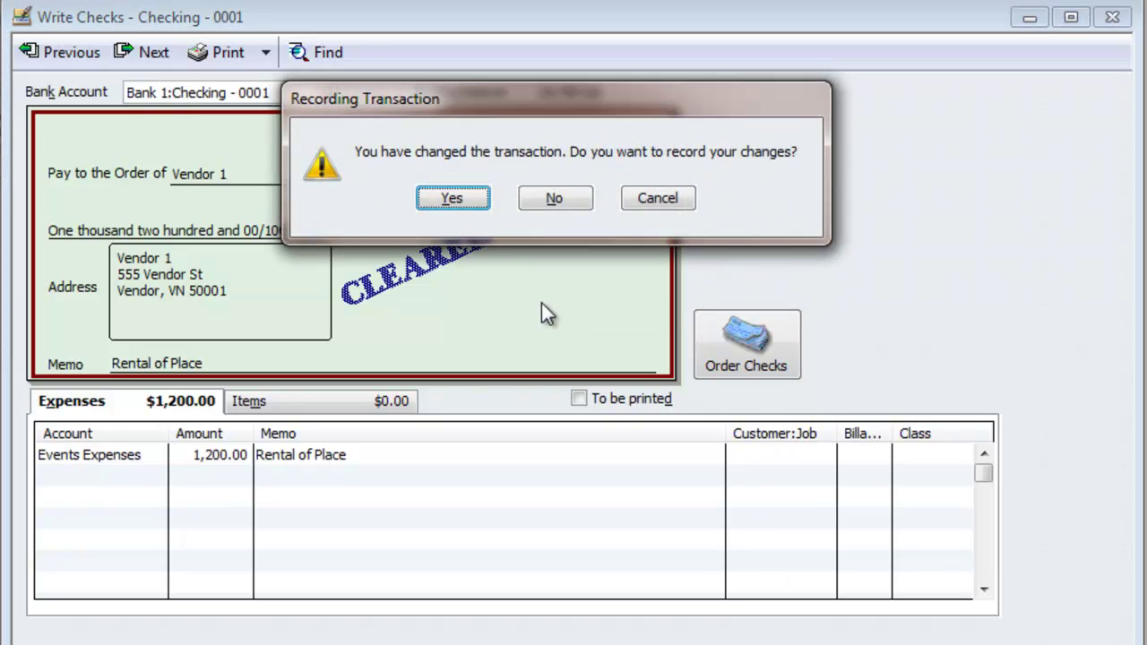
pyautogui.click(455, 204)
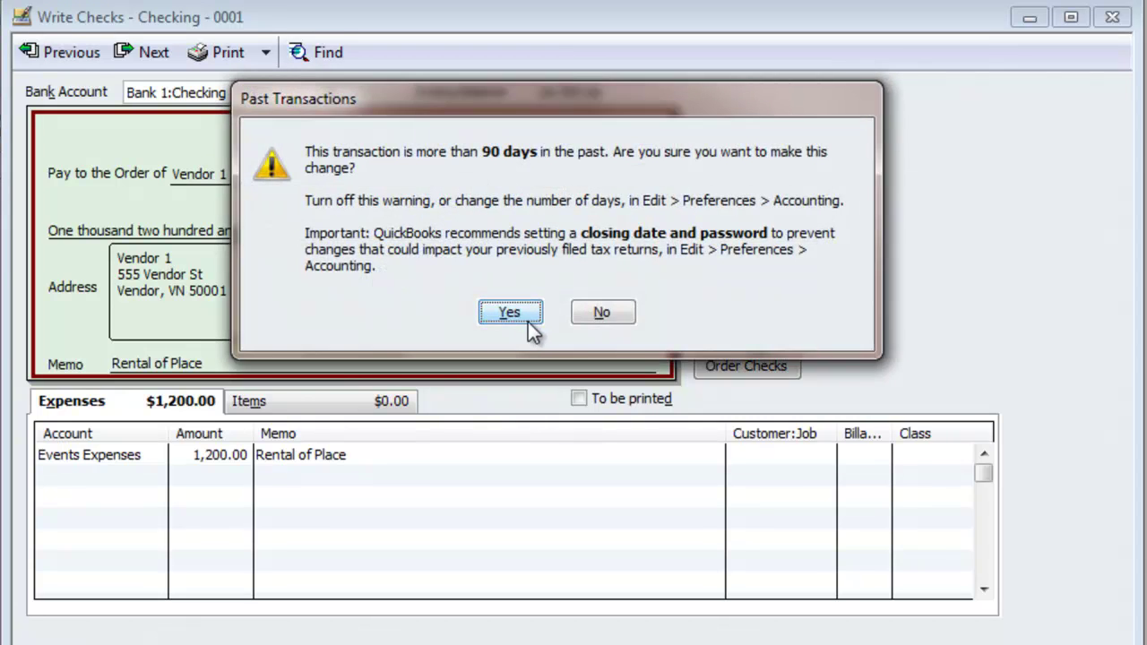
pyautogui.click(528, 321)
pyautogui.click(464, 226)
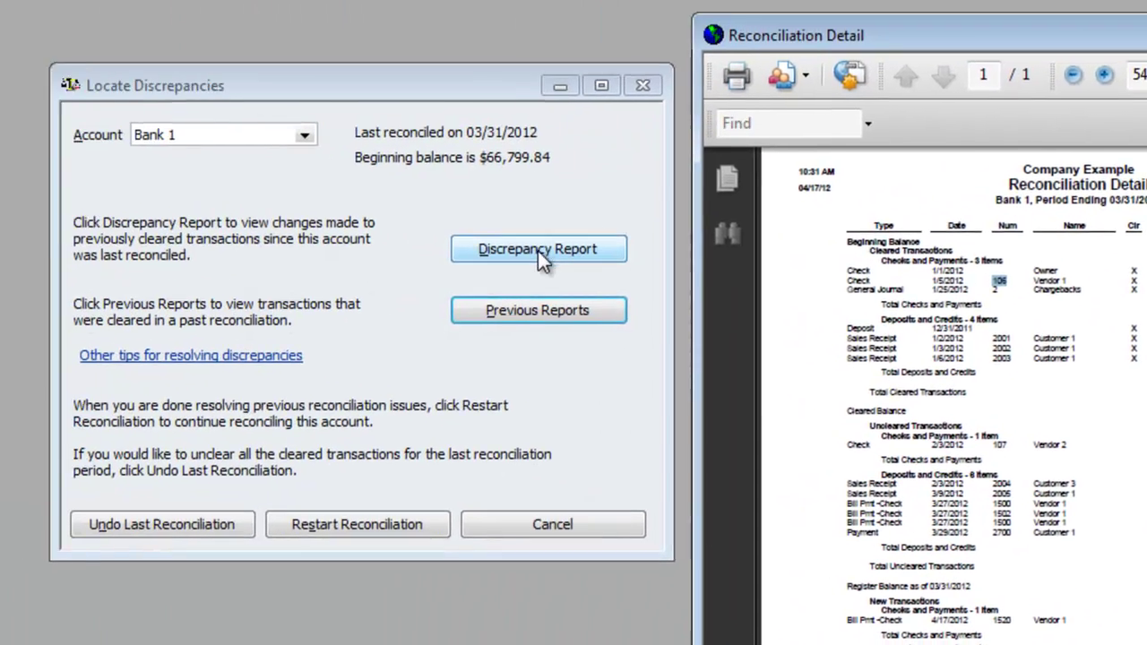
# - Close the empty discrepancy report and the Locate Discrepancies window
pyautogui.click(537, 250)
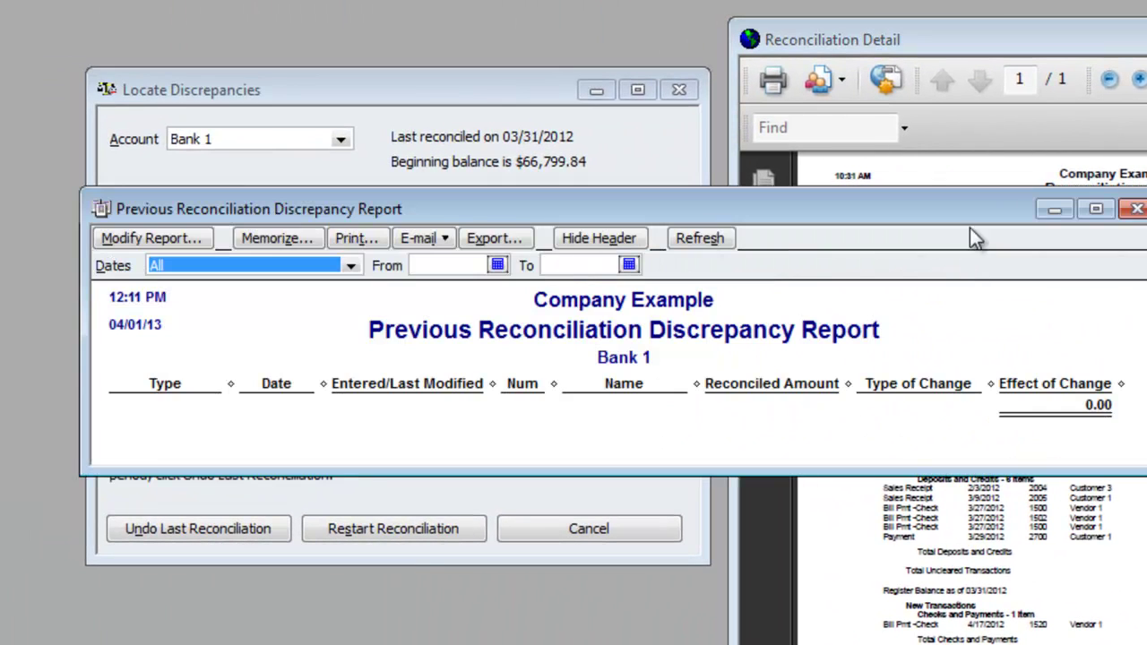
pyautogui.click(1136, 209)
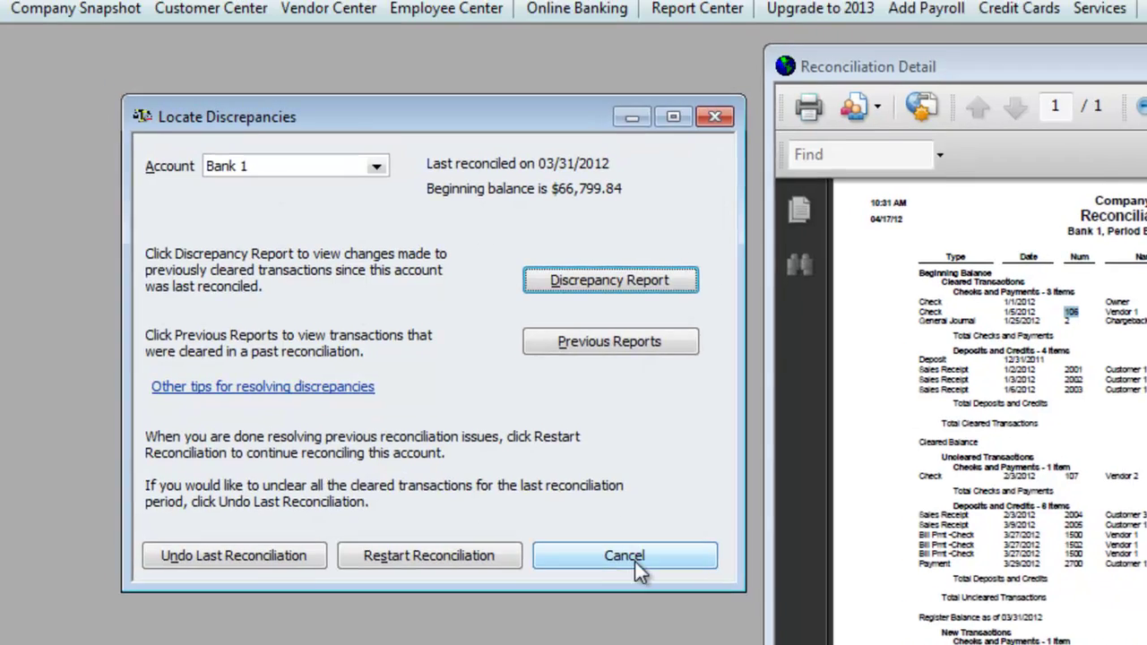
pyautogui.click(599, 536)
# - Check that Bank 1's Begin Reconciliation still shows 66,799.84, then cancel
pyautogui.click(555, 18)
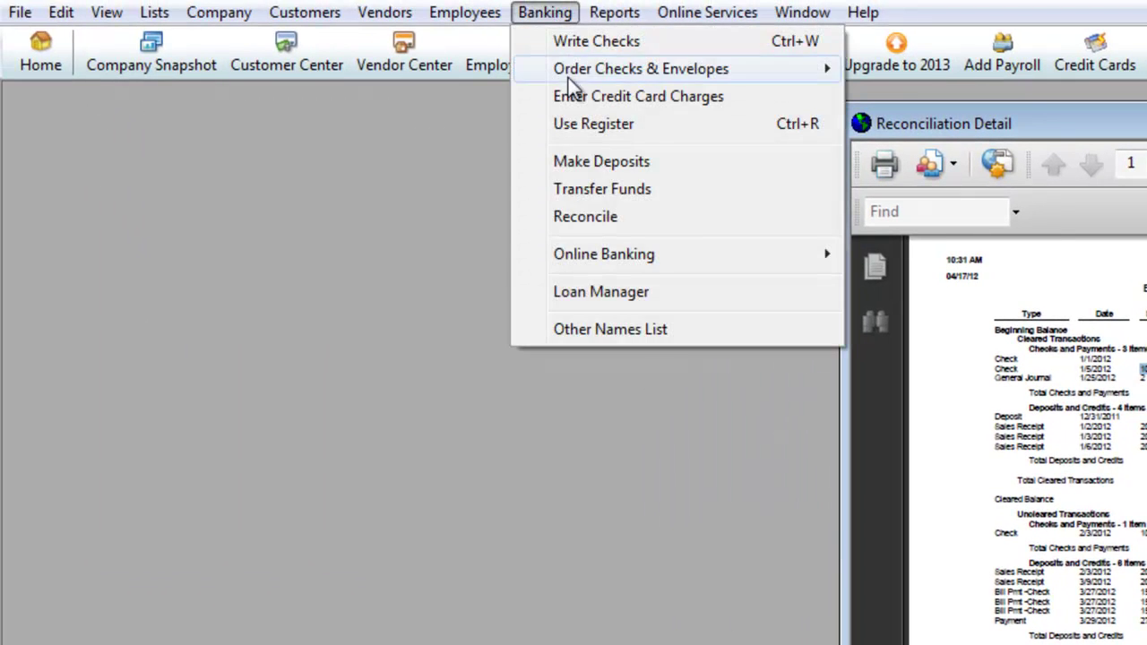
pyautogui.click(581, 215)
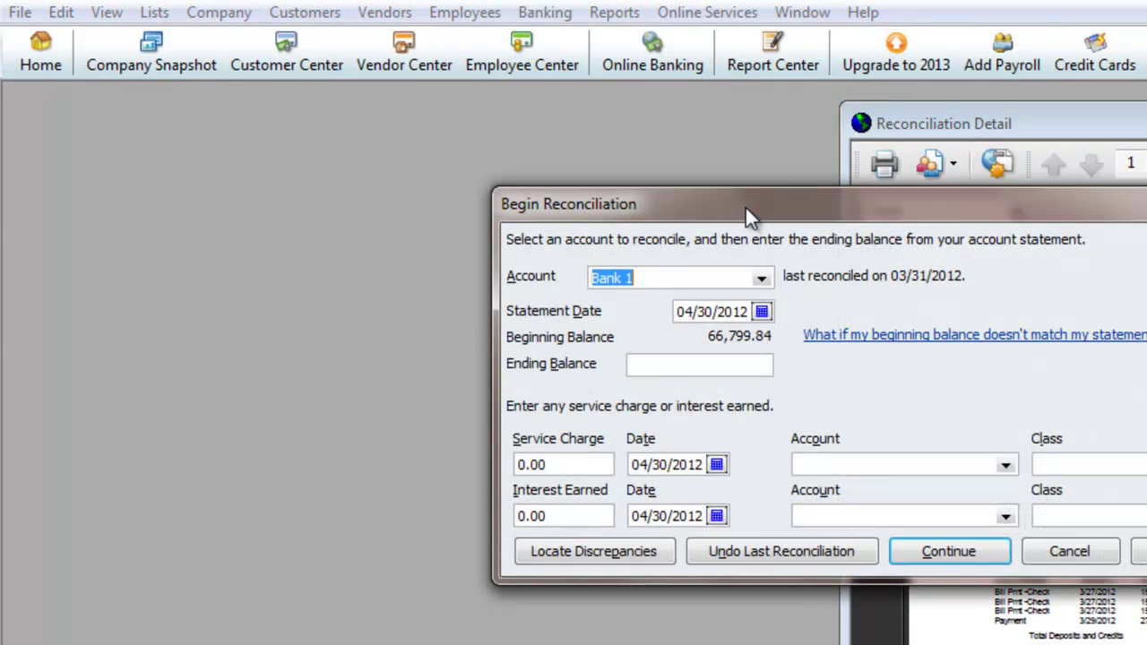
pyautogui.moveTo(750, 214); pyautogui.dragTo(421, 226)
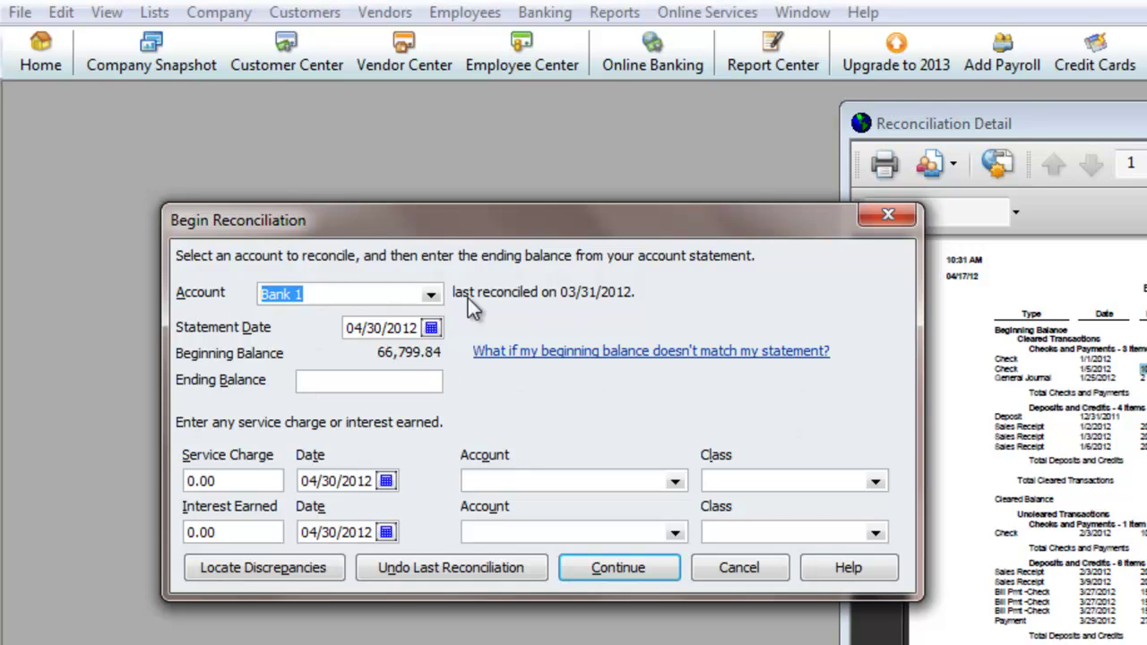
pyautogui.moveTo(504, 216); pyautogui.dragTo(448, 192)
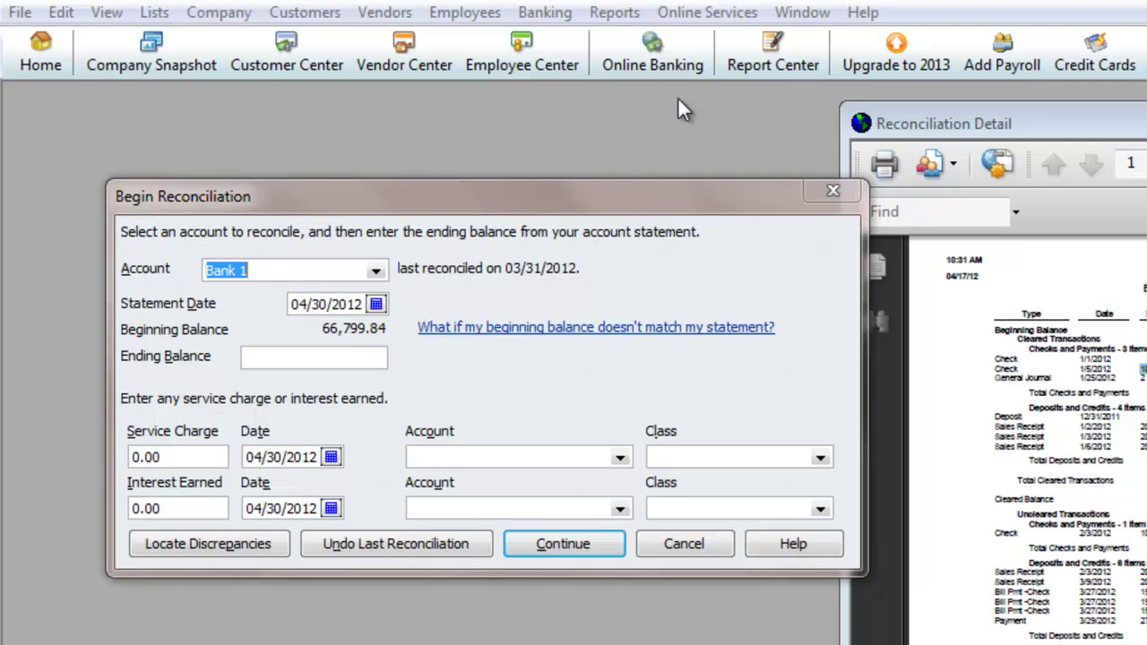
pyautogui.click(674, 548)
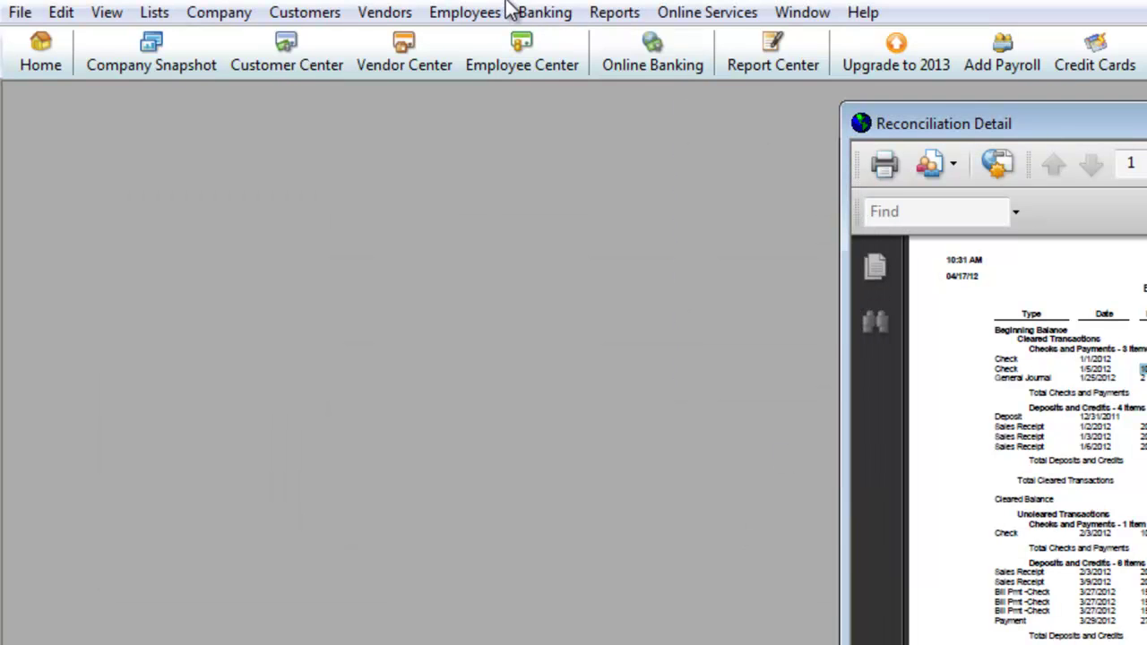
pyautogui.click(541, 13)
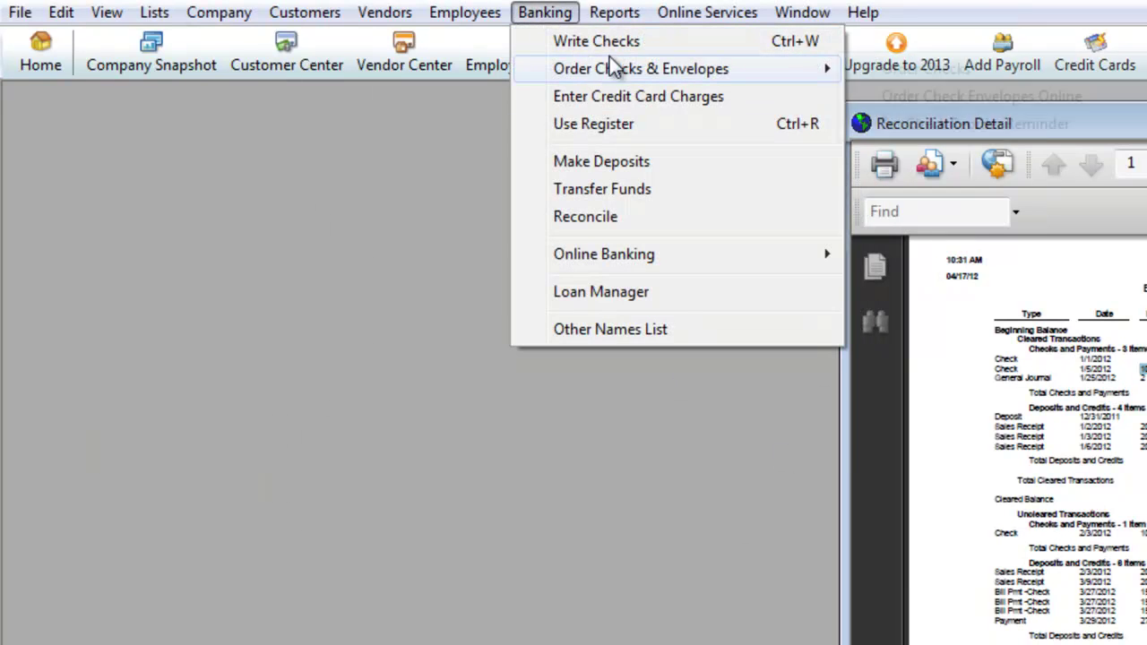
# - Bring up check No. 106 in the Write Checks window
pyautogui.click(610, 51)
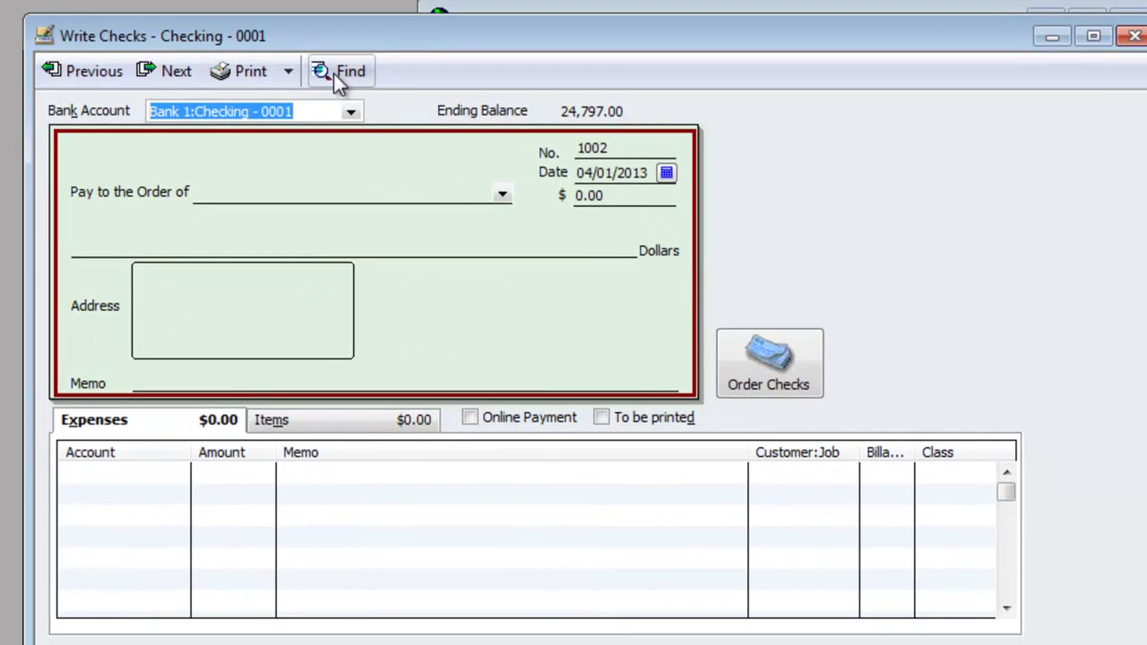
pyautogui.click(757, 174)
pyautogui.click(155, 499)
pyautogui.write('106')
pyautogui.press('Return')
# - Change check 106's amount to 1,100.00 and save it despite the warnings
pyautogui.moveTo(654, 196); pyautogui.dragTo(575, 195)
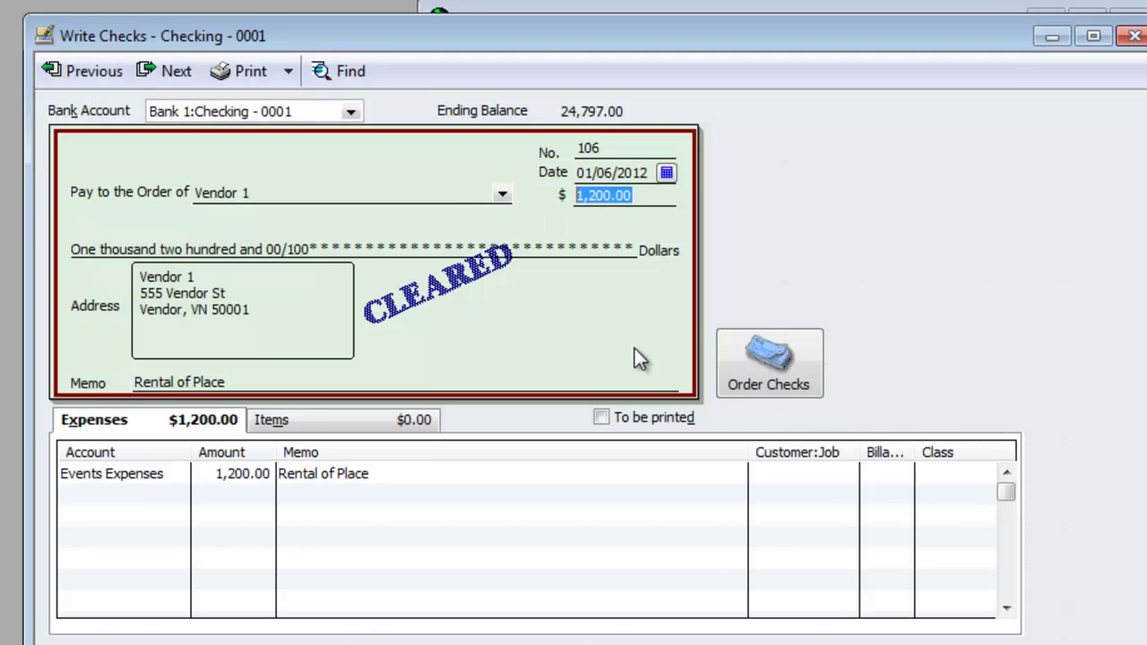
pyautogui.write('1100')
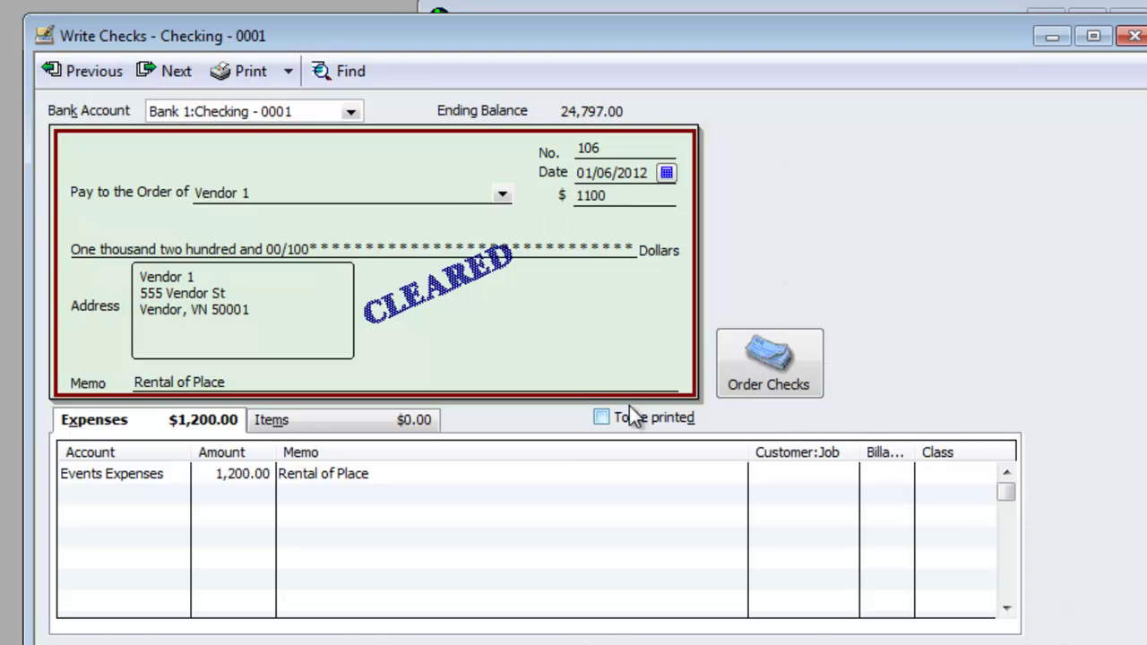
pyautogui.press('Return')
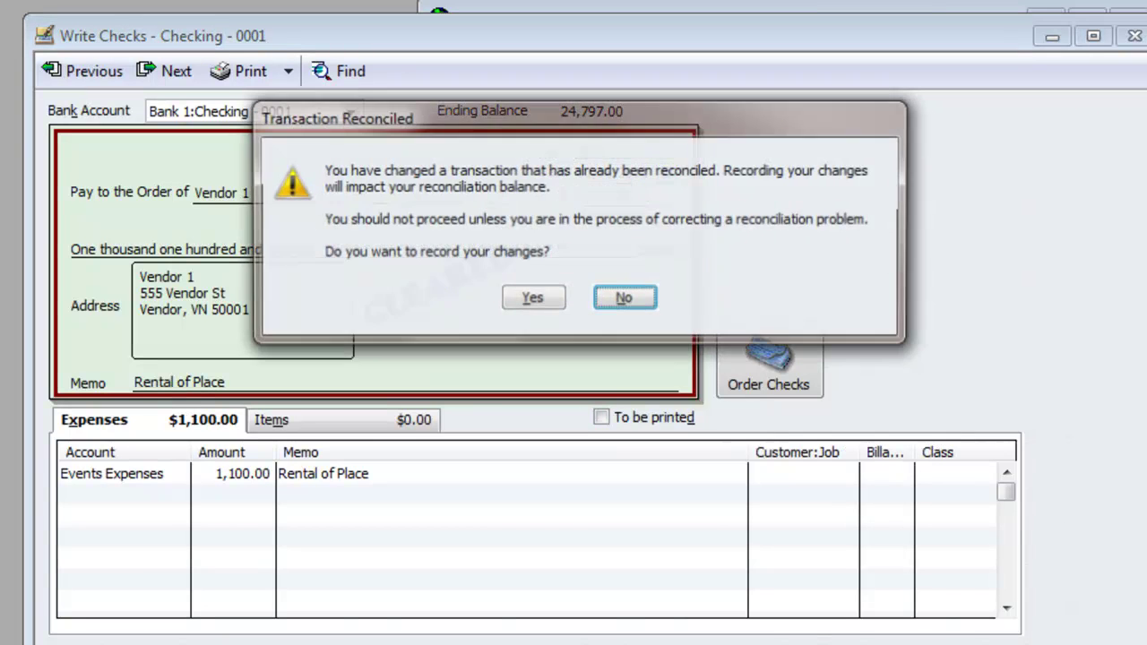
pyautogui.click(538, 301)
pyautogui.click(543, 328)
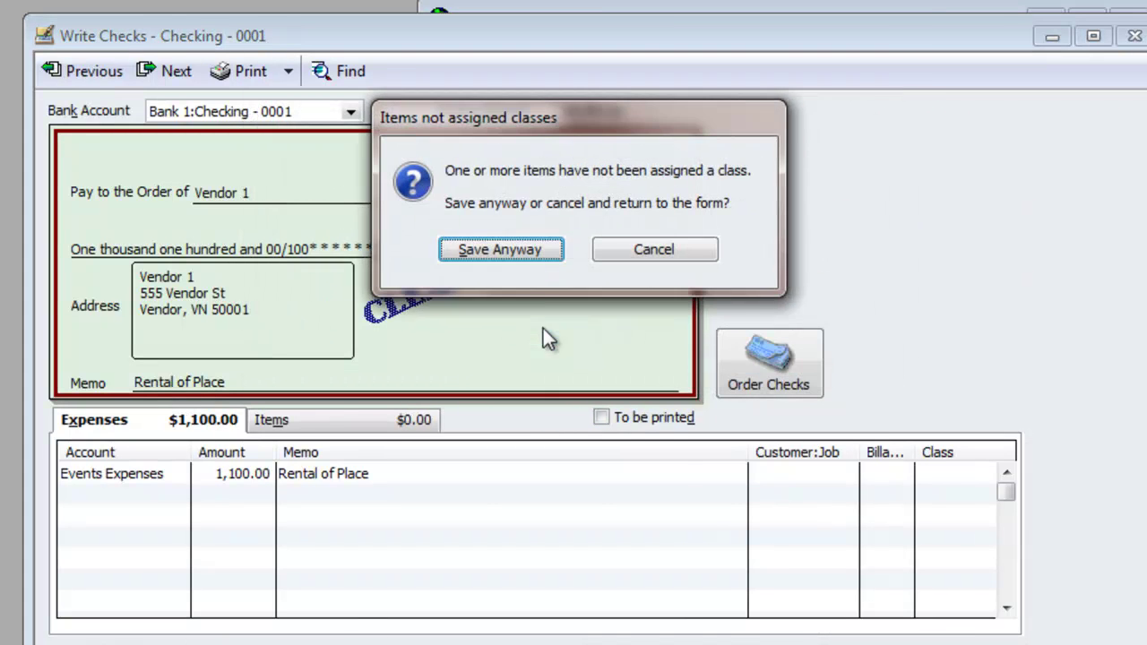
pyautogui.click(525, 259)
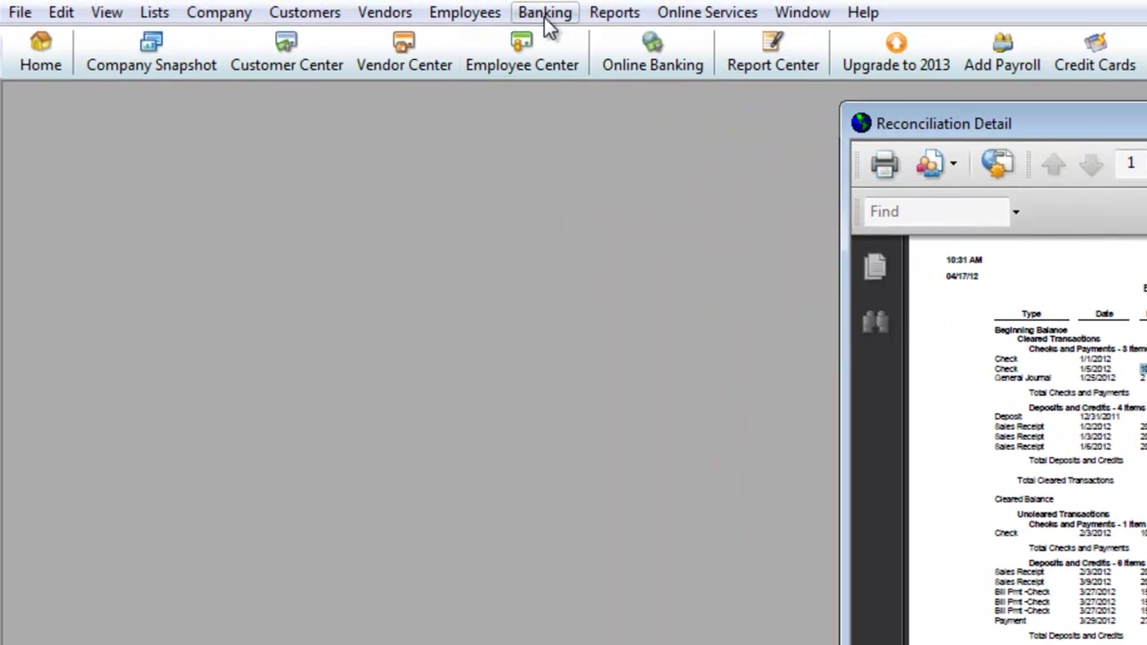
# - Reopen Bank 1's Locate Discrepancies and review its 0.00 discrepancy report, then close it
pyautogui.click(544, 16)
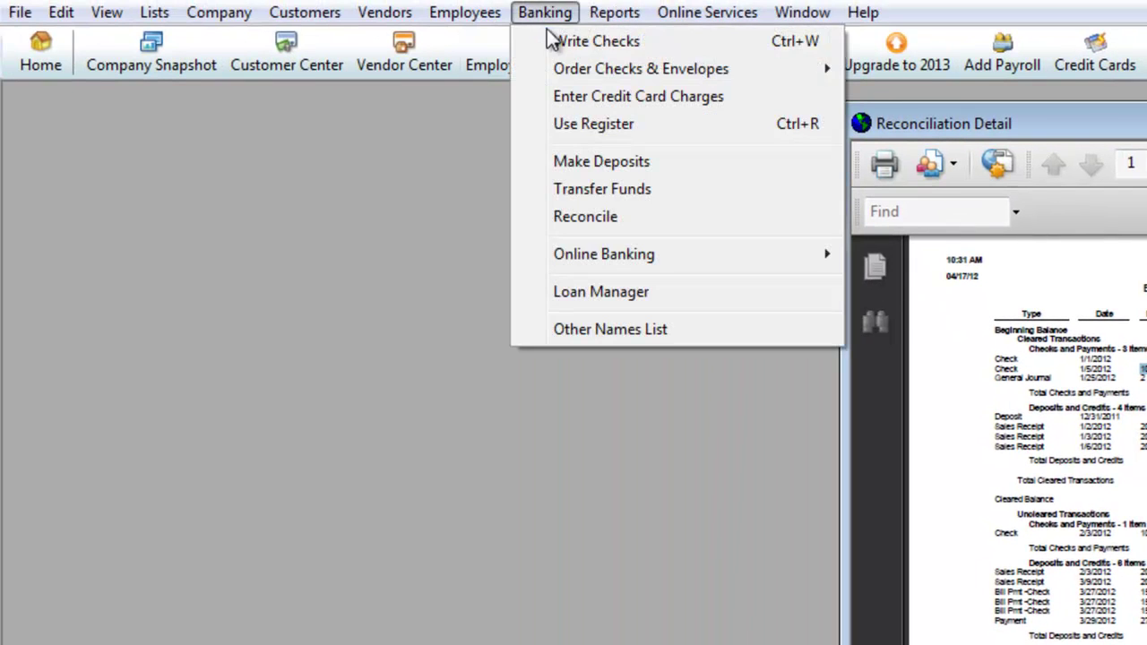
pyautogui.click(605, 217)
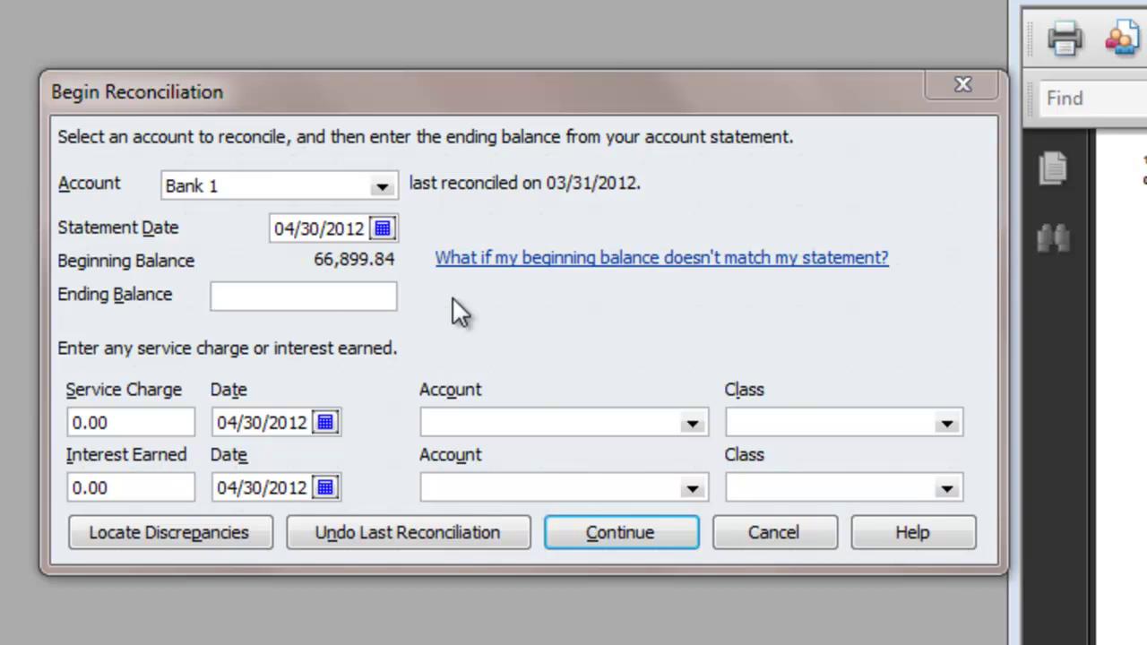
pyautogui.click(452, 299)
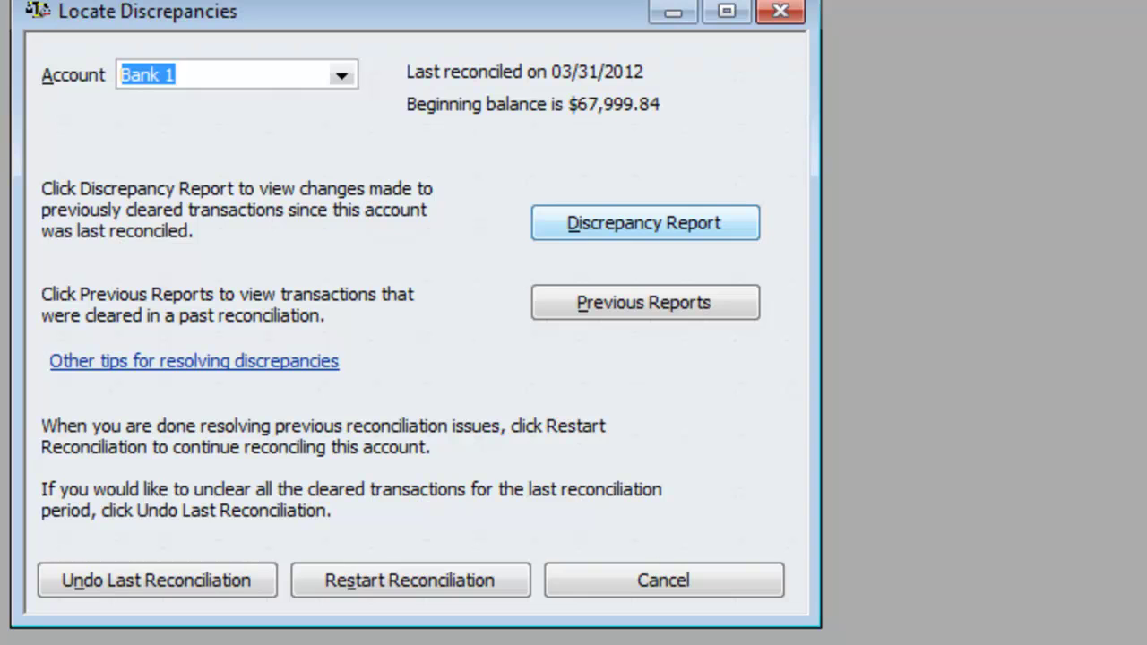
pyautogui.click(644, 223)
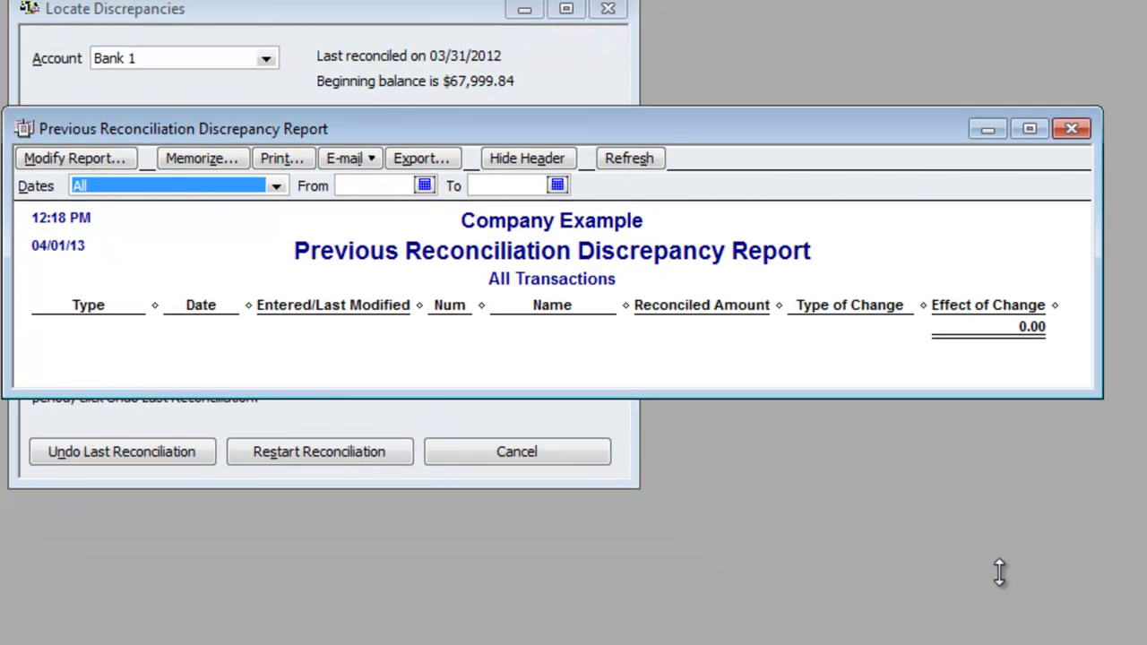
pyautogui.moveTo(999, 573); pyautogui.dragTo(1003, 583)
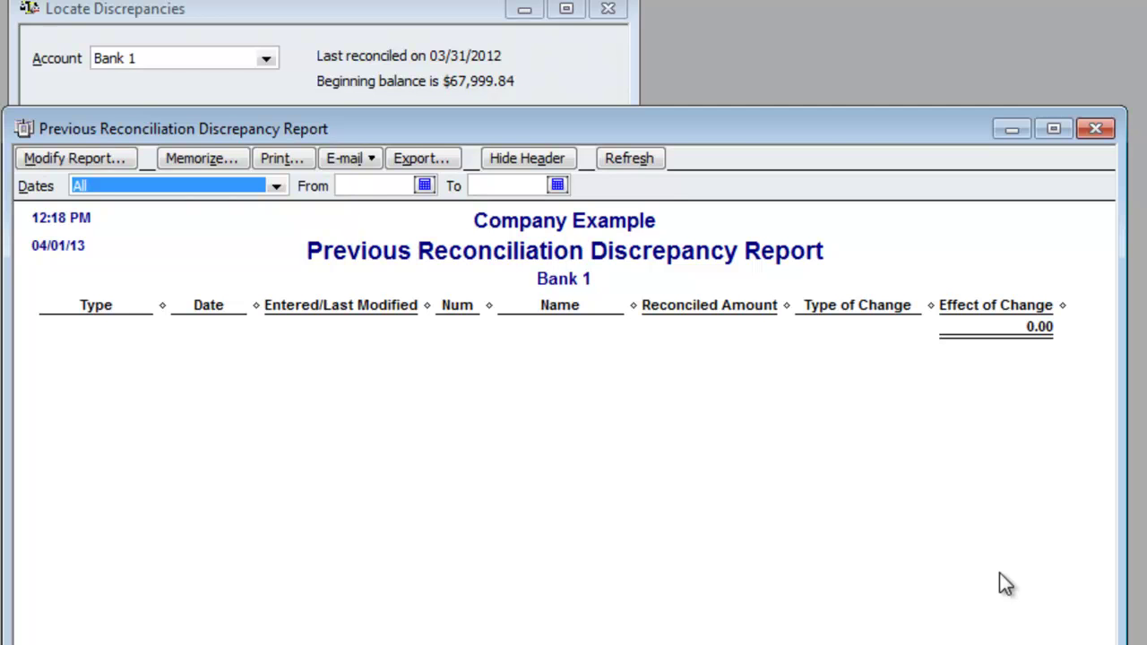
pyautogui.press('Escape')
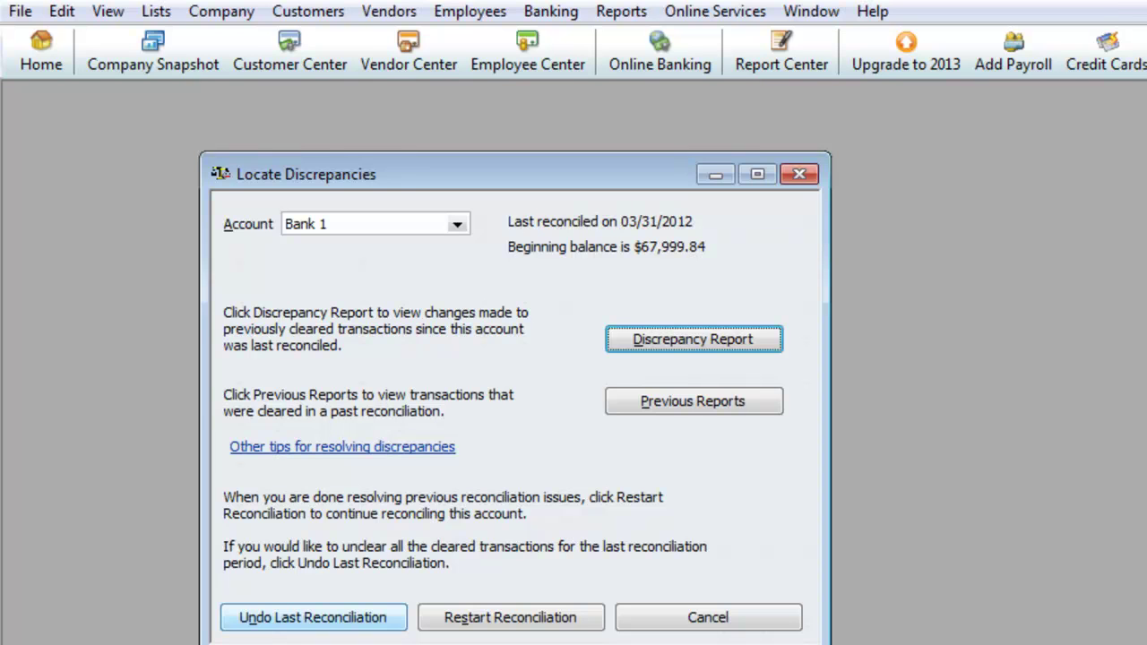
# - Start undoing Bank 1's last reconciliation from the Locate Discrepancies dialog
pyautogui.click(313, 618)
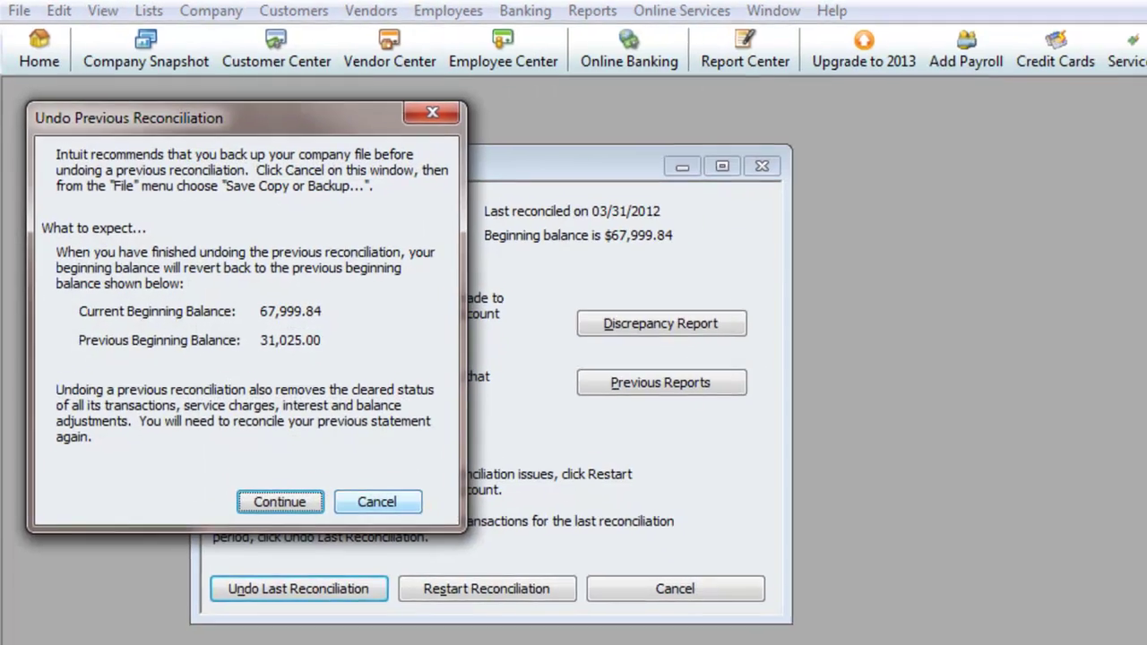